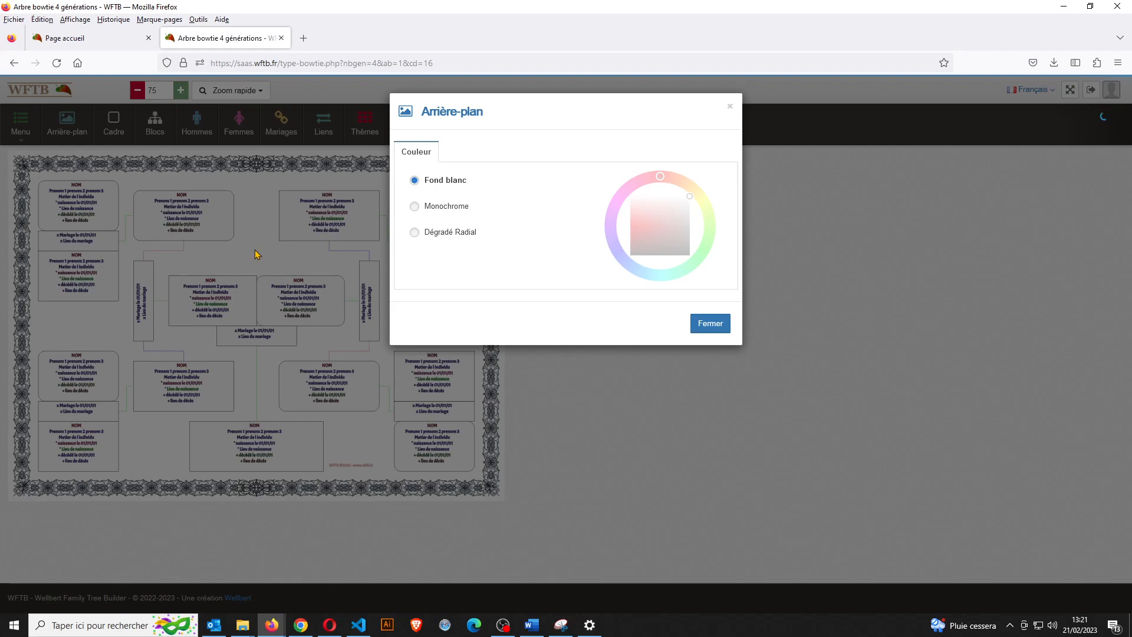
Step: Switch the tree's background to Monochrome and change its colour to the medium blue #698ed3
left_click(443, 212)
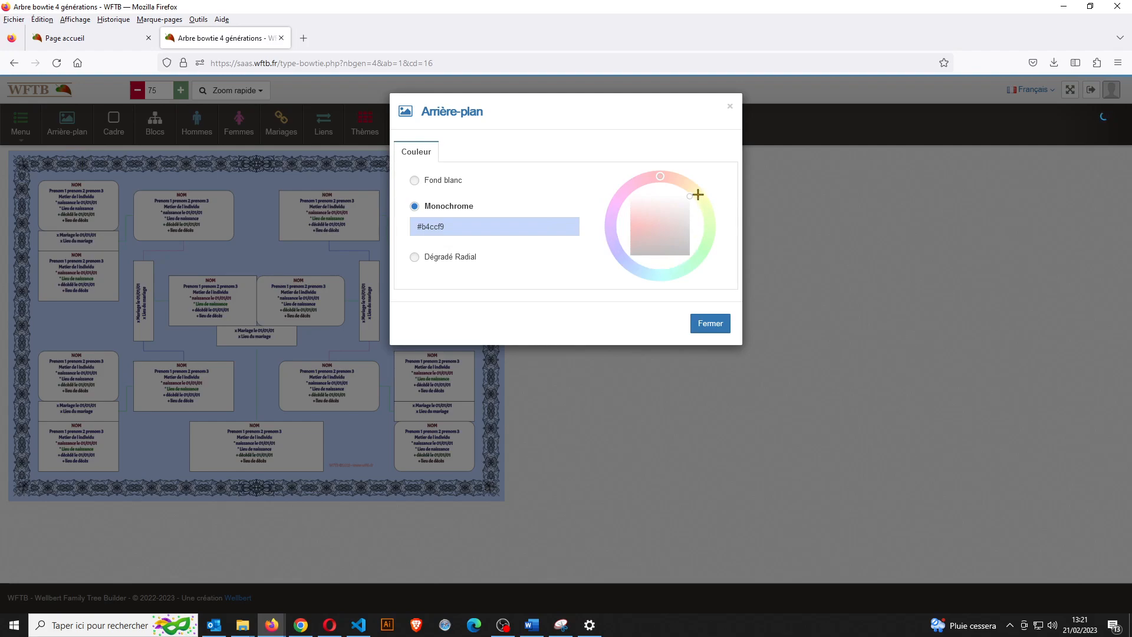
left_click(488, 227)
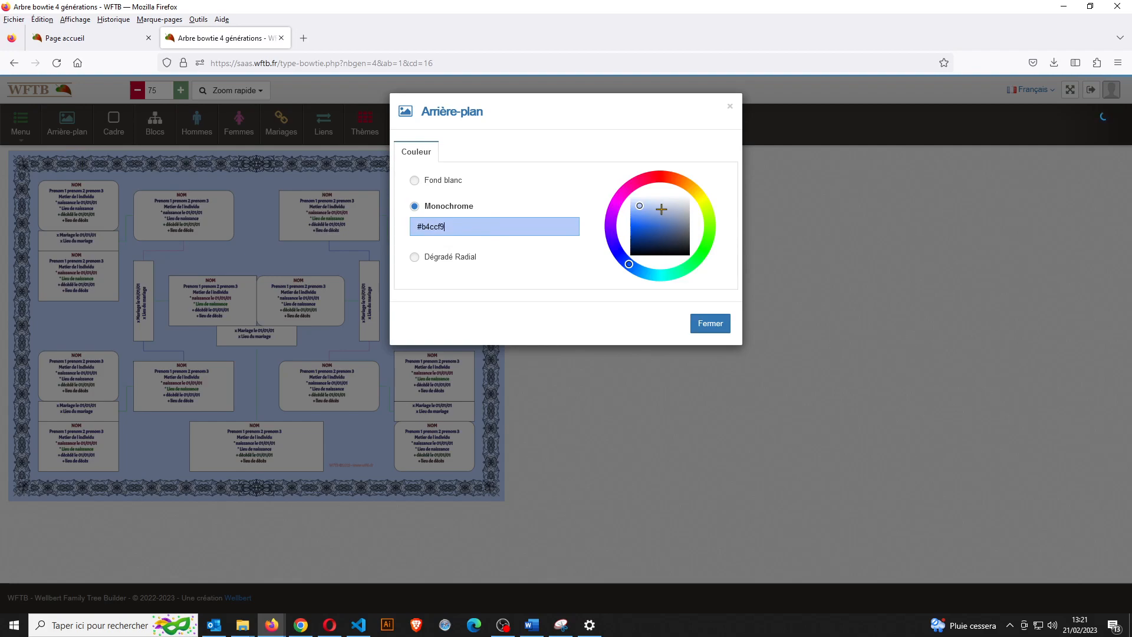
left_click_drag(443, 228, 415, 227)
left_click(453, 228)
left_click(656, 219)
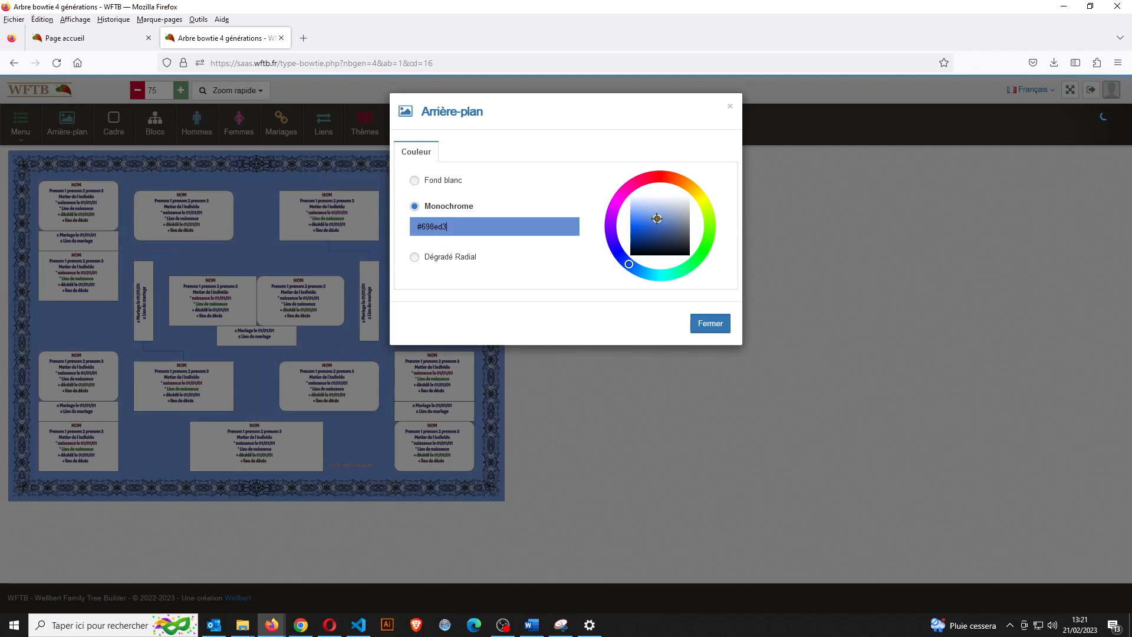
Step: Change the monochrome background's hue to green and lighten it to #bfefb3
left_click(655, 176)
left_click(702, 199)
left_click(707, 241)
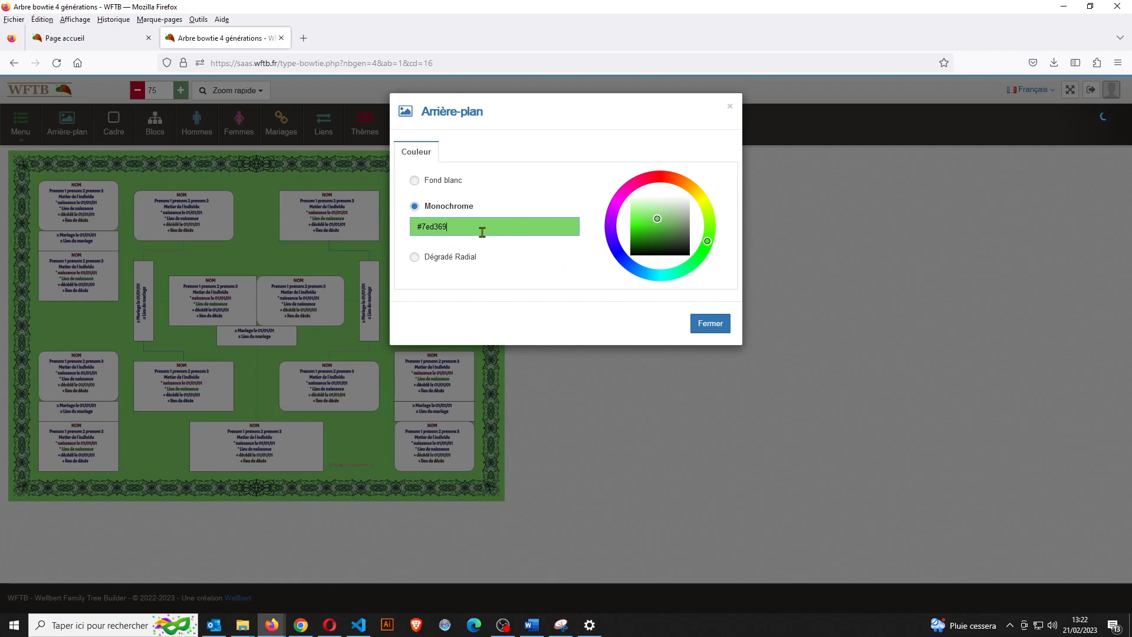
left_click(656, 216)
mouse_move(656, 216)
left_mouse_down()
mouse_move(665, 239)
mouse_move(666, 200)
mouse_move(646, 204)
mouse_move(661, 239)
mouse_move(651, 207)
left_mouse_up()
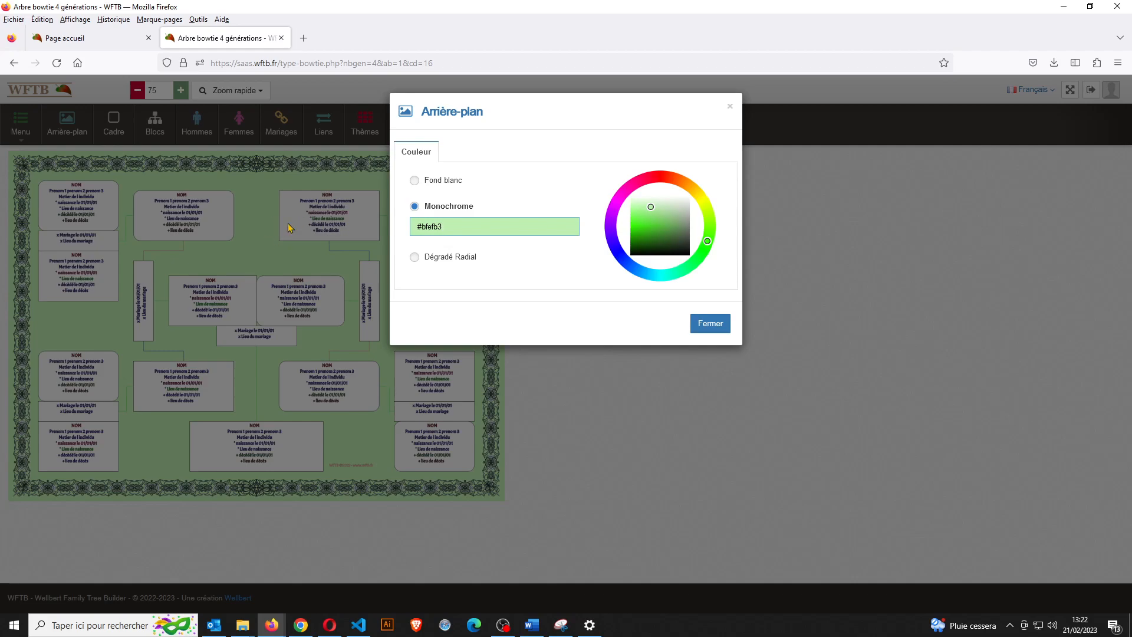
Step: Switch the background to Dégradé Radial and place the gradient's centre at X 0 % and Y 100 %
left_click(444, 262)
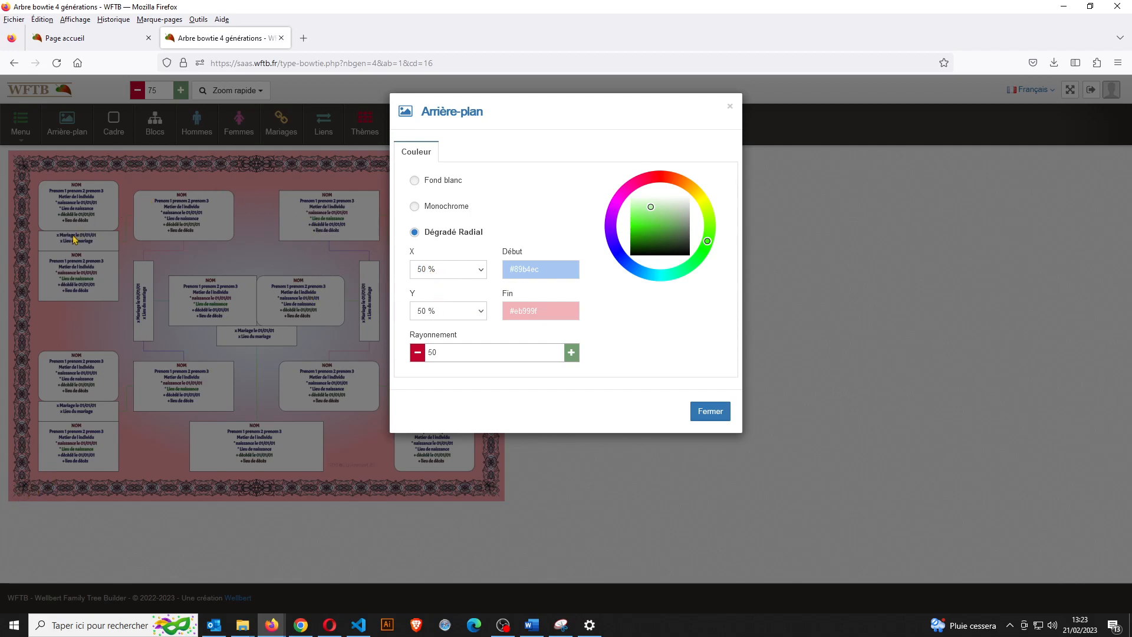
left_click(450, 274)
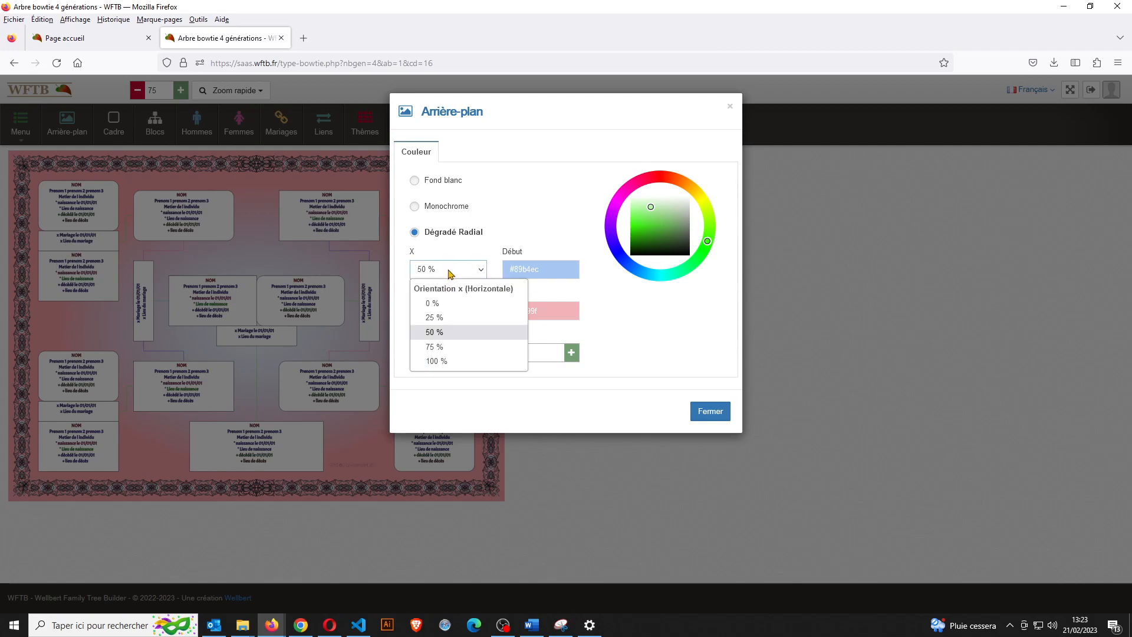
left_click(445, 304)
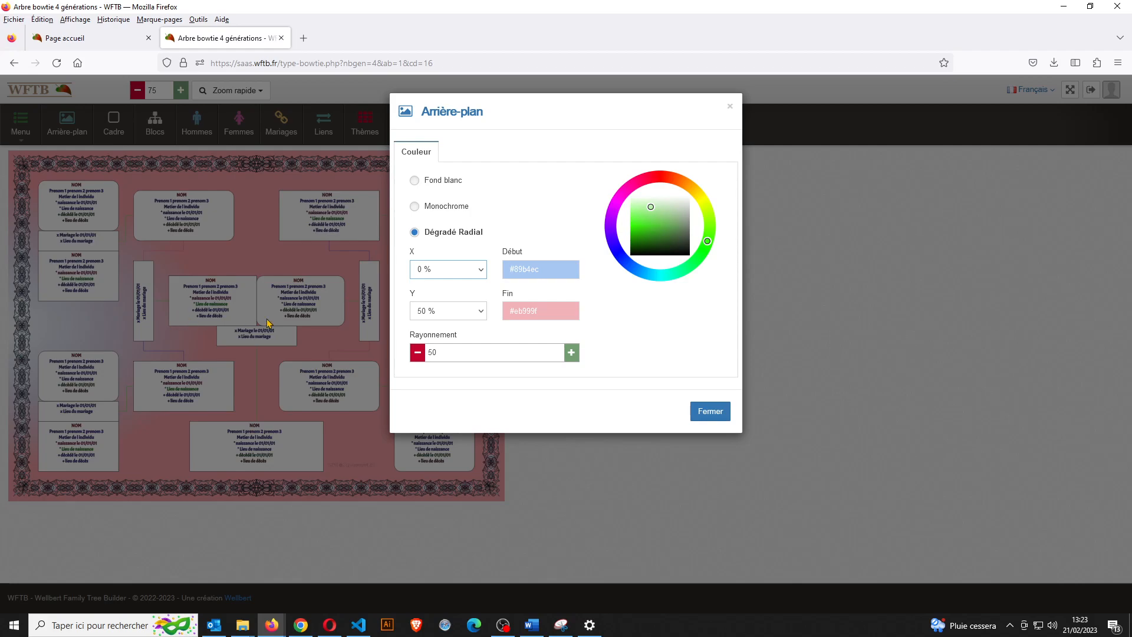
left_click(446, 311)
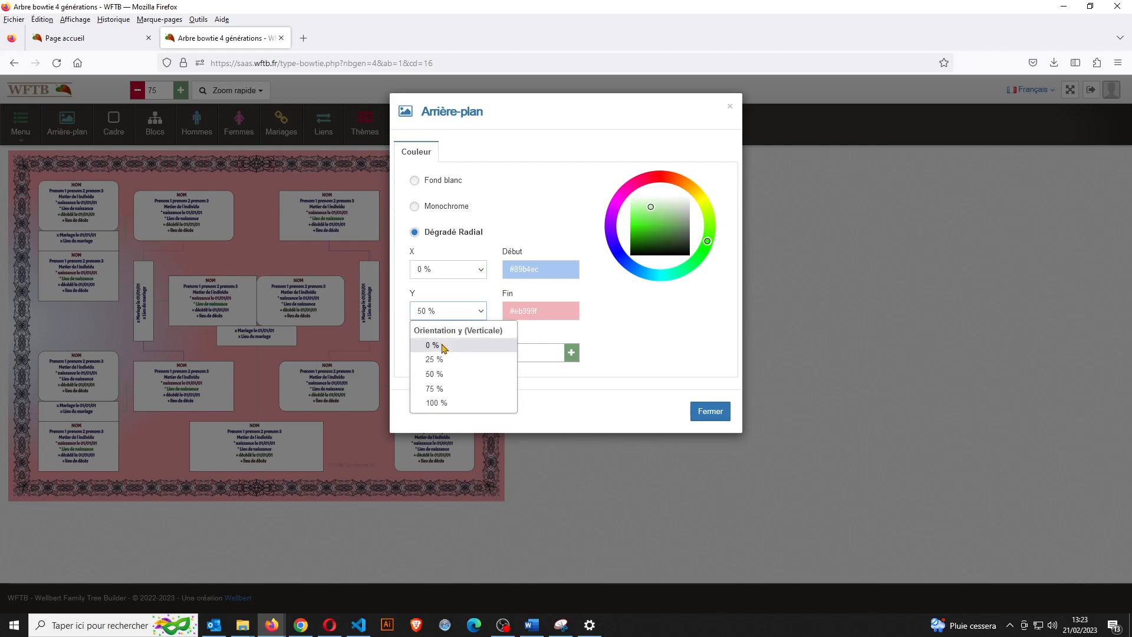
left_click(443, 347)
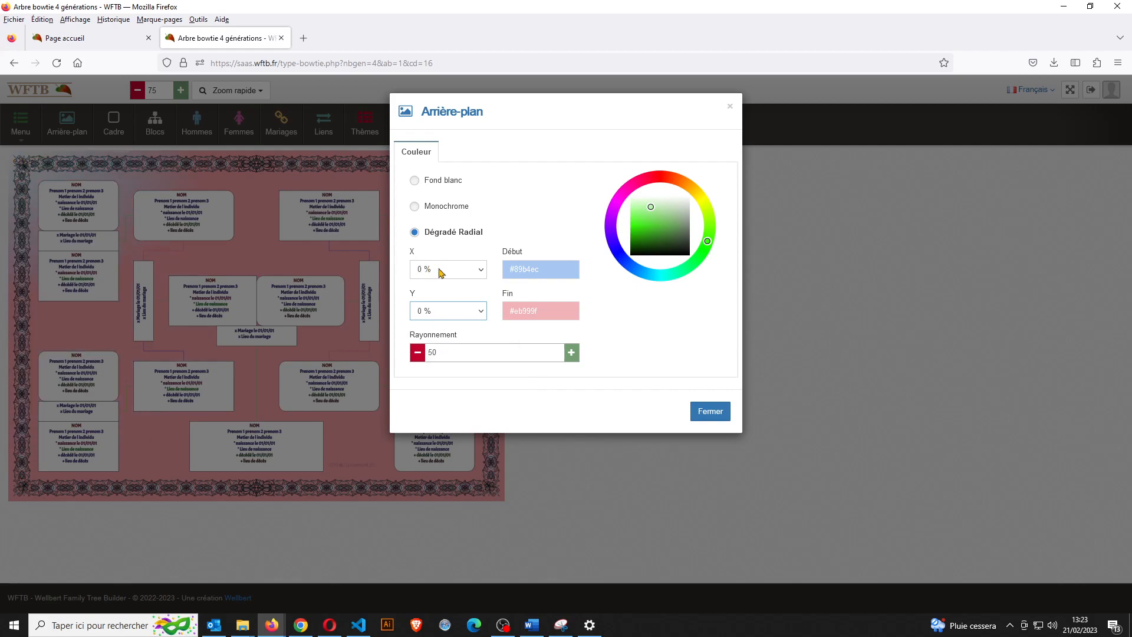
left_click(436, 311)
left_click(437, 403)
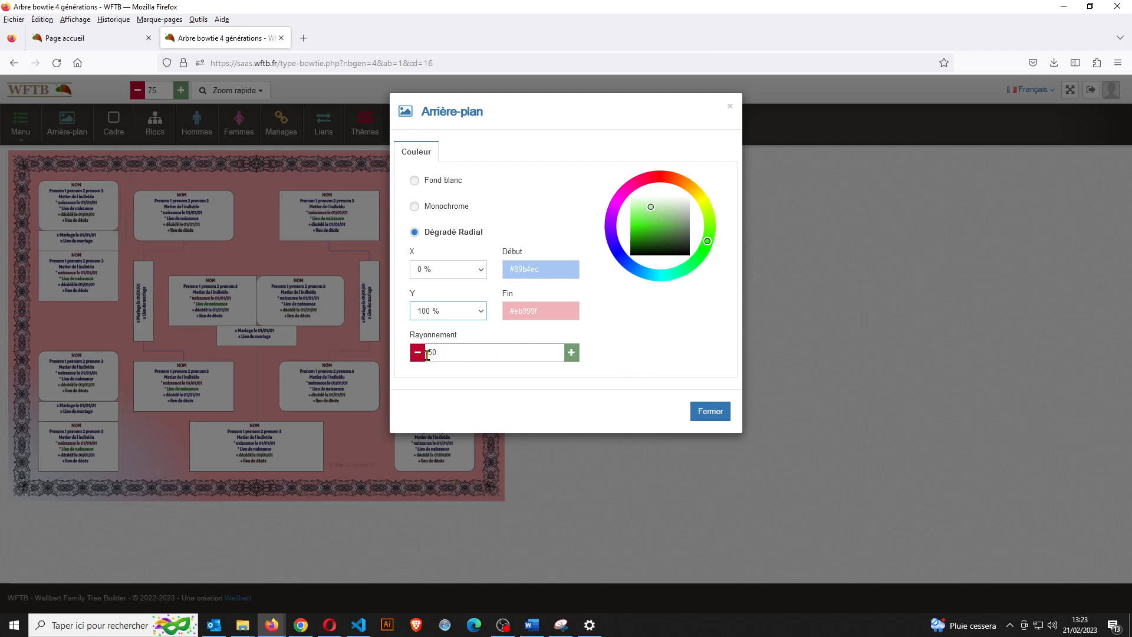
Step: Try larger and smaller spreads for the radial gradient and set its Rayonnement to 54
double_click(571, 353)
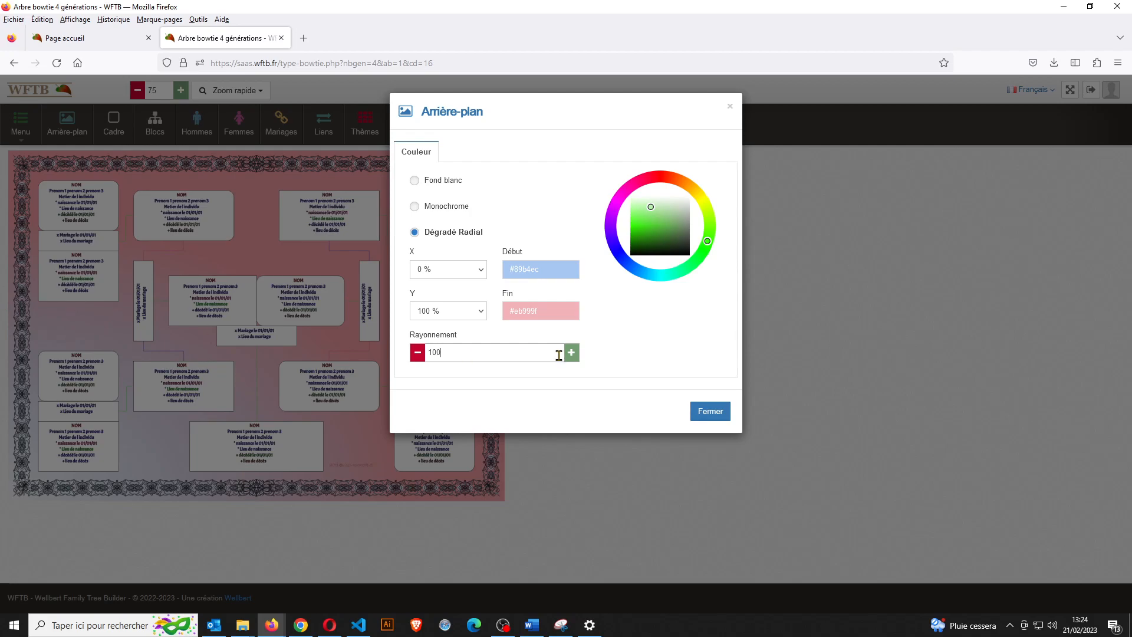
left_click(417, 353)
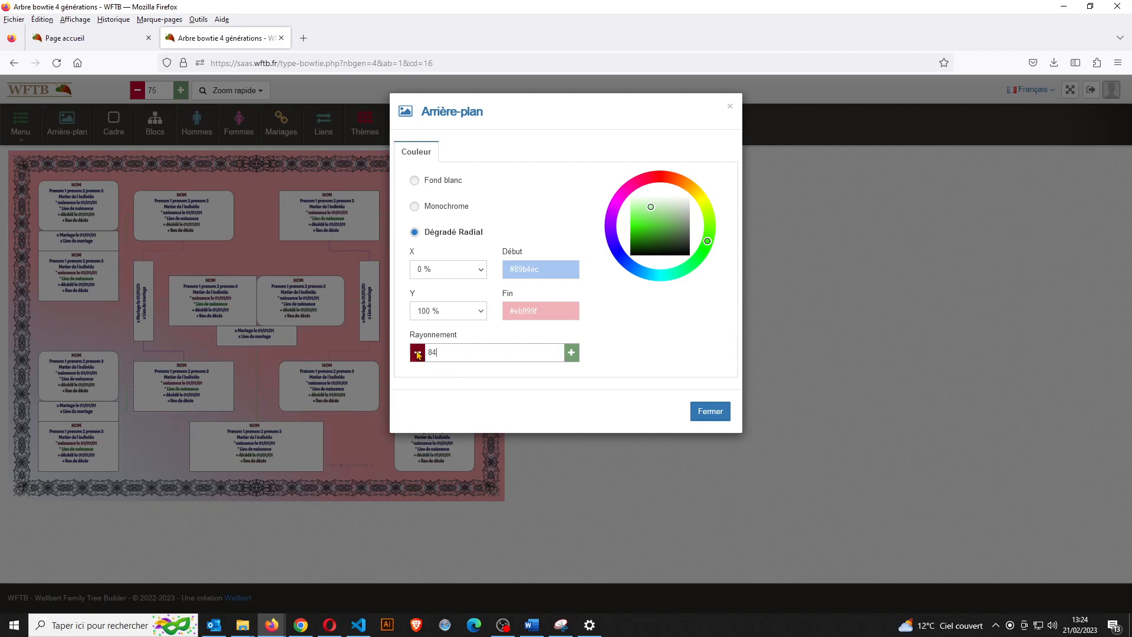
left_click(417, 353)
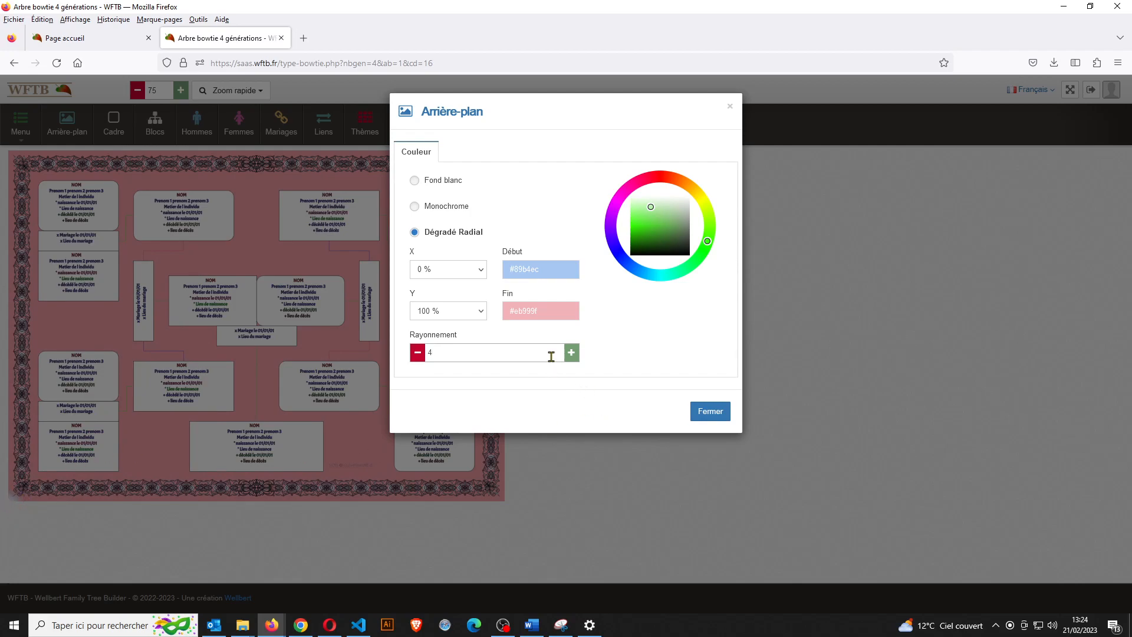
left_click(574, 354)
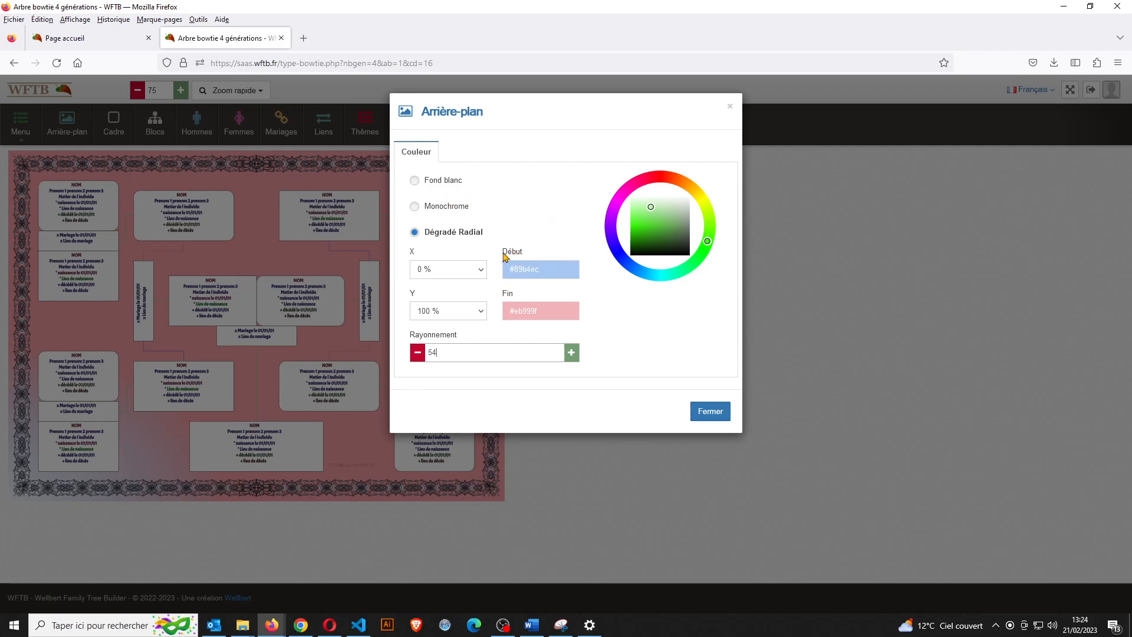
Step: Set the radial gradient's start colour to dark blue #252f3c and its end colour to light purple #d399eb
left_click(549, 271)
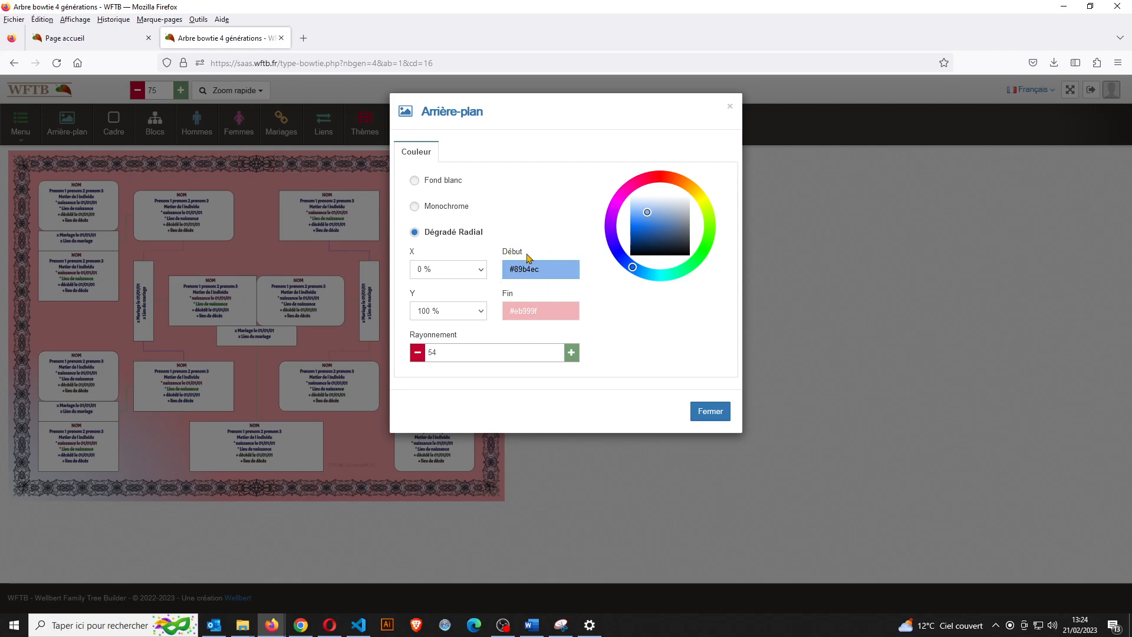
mouse_move(649, 215)
left_mouse_down()
mouse_move(695, 197)
mouse_move(708, 213)
left_mouse_up()
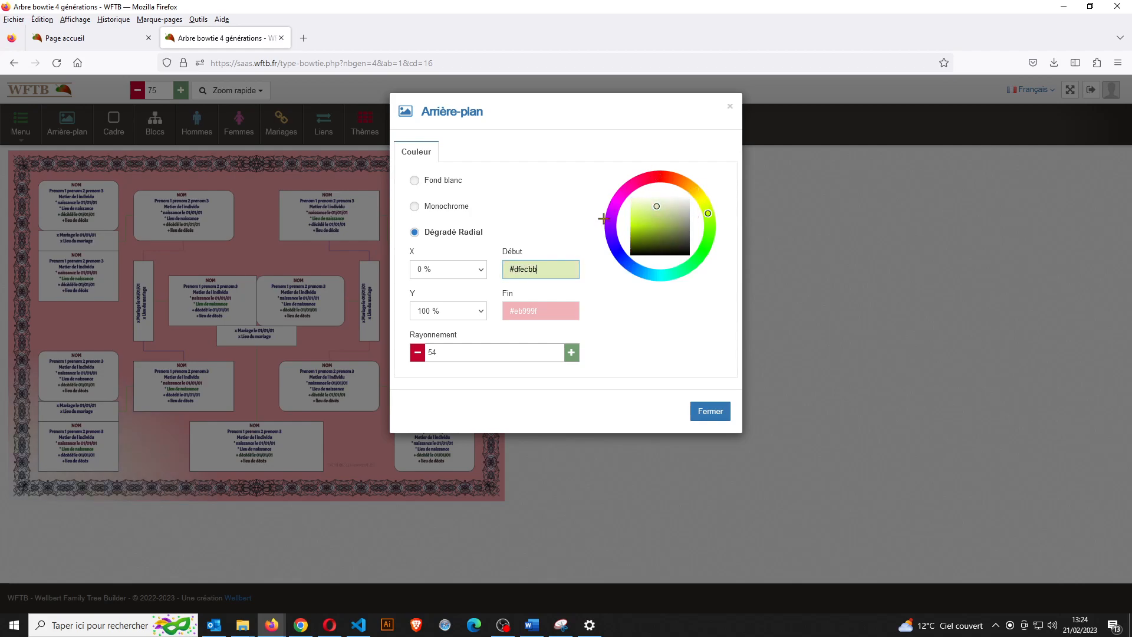
left_click(611, 215)
left_click(634, 263)
left_click(649, 214)
left_click(656, 226)
left_click(665, 222)
left_click_drag(665, 222, 677, 243)
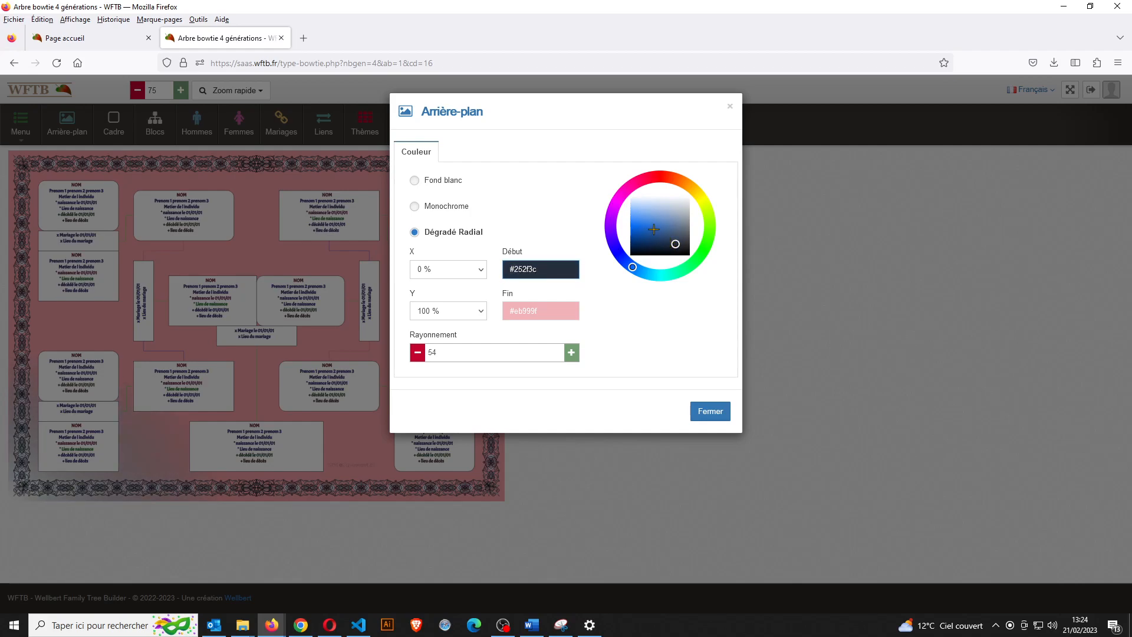
left_click(546, 312)
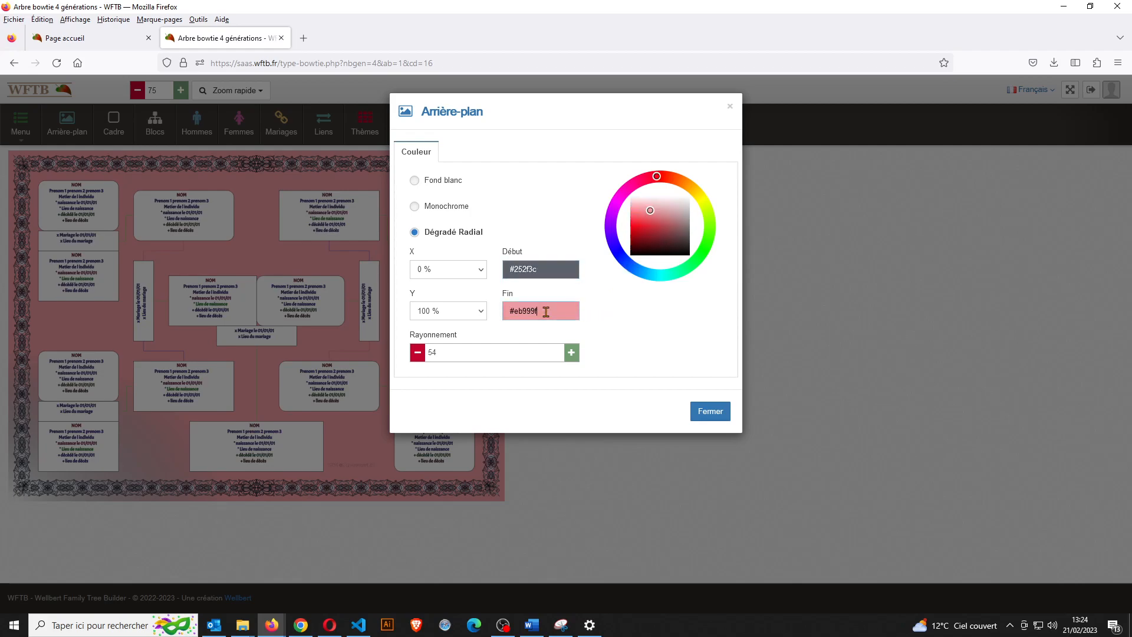
mouse_move(657, 176)
left_mouse_down()
mouse_move(636, 183)
mouse_move(613, 228)
mouse_move(638, 269)
mouse_move(612, 236)
mouse_move(619, 216)
left_mouse_up()
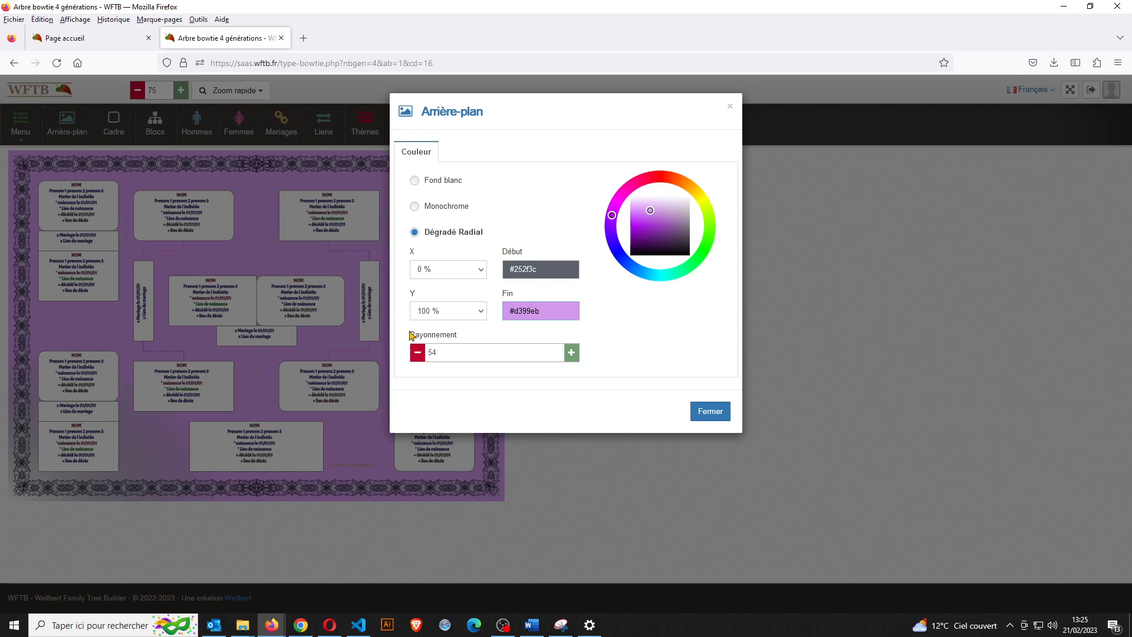
Step: Centre the radial gradient at X 50 % and Y 50 %, and close the background settings
left_click(434, 270)
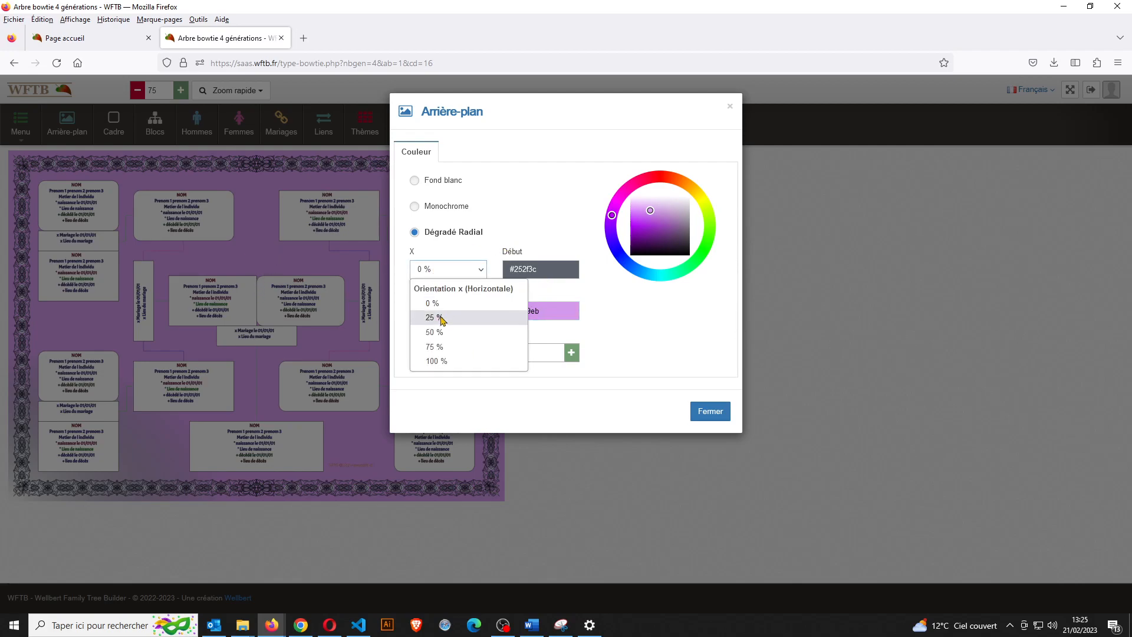
left_click(443, 331)
left_click(449, 312)
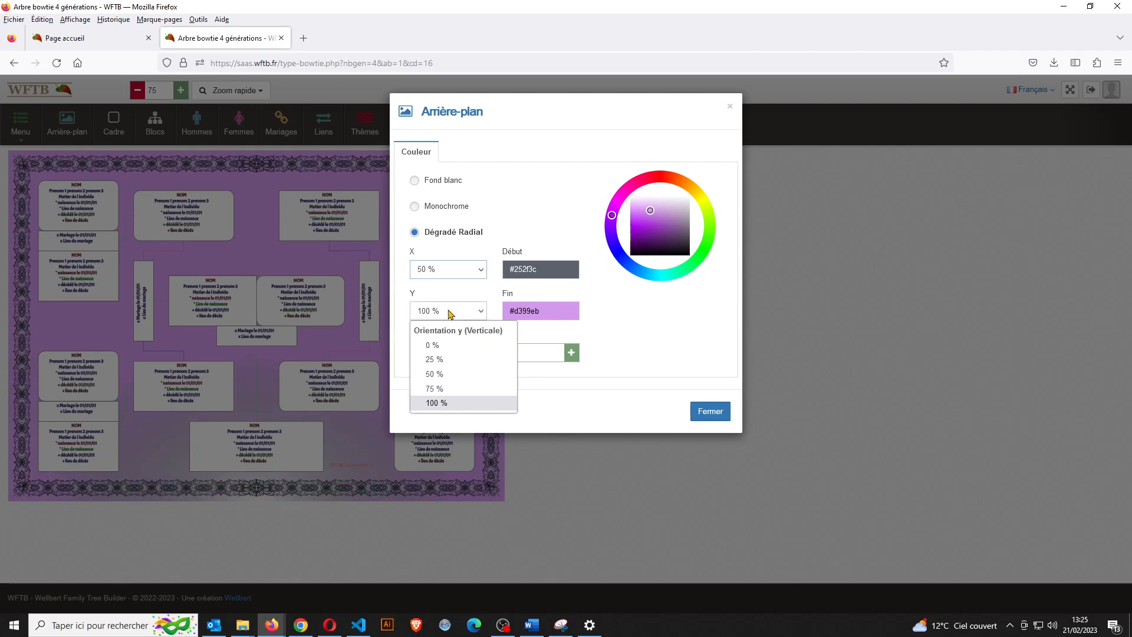
left_click(450, 374)
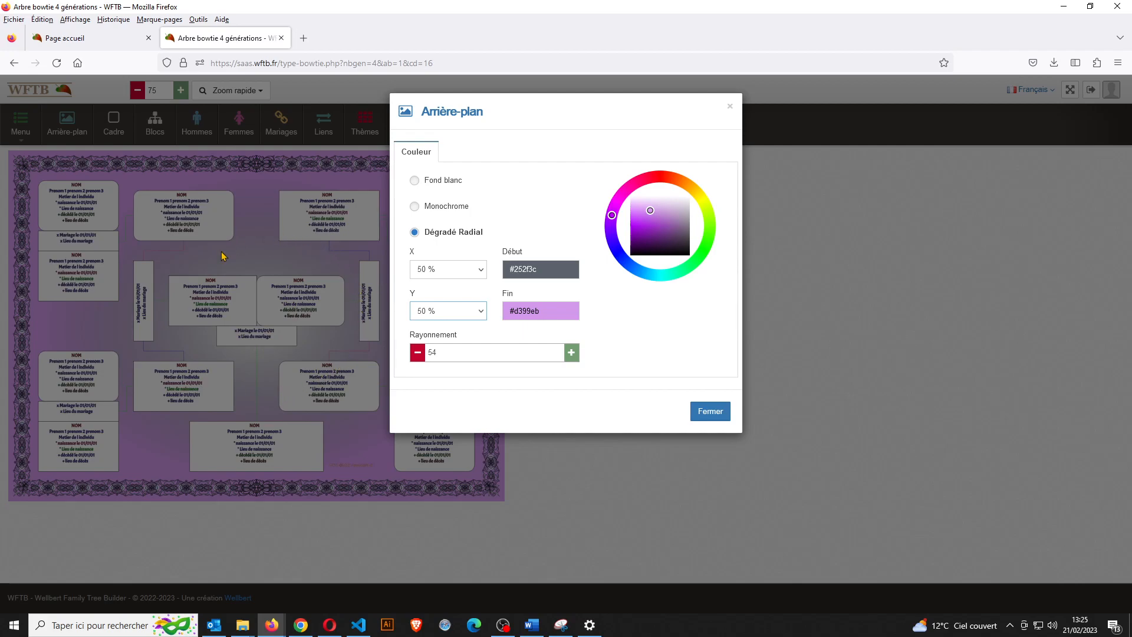
left_click(260, 248)
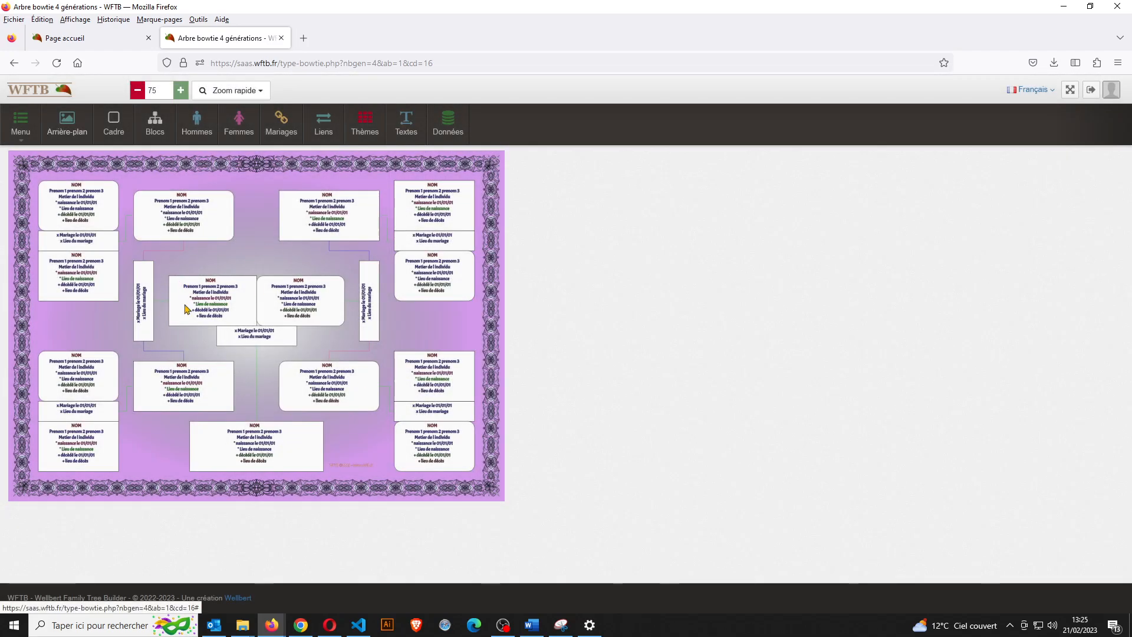
Step: Export the tree as a PDF in the standard A4 297 x 210 mm format and move the opened PDF aside
left_click(22, 134)
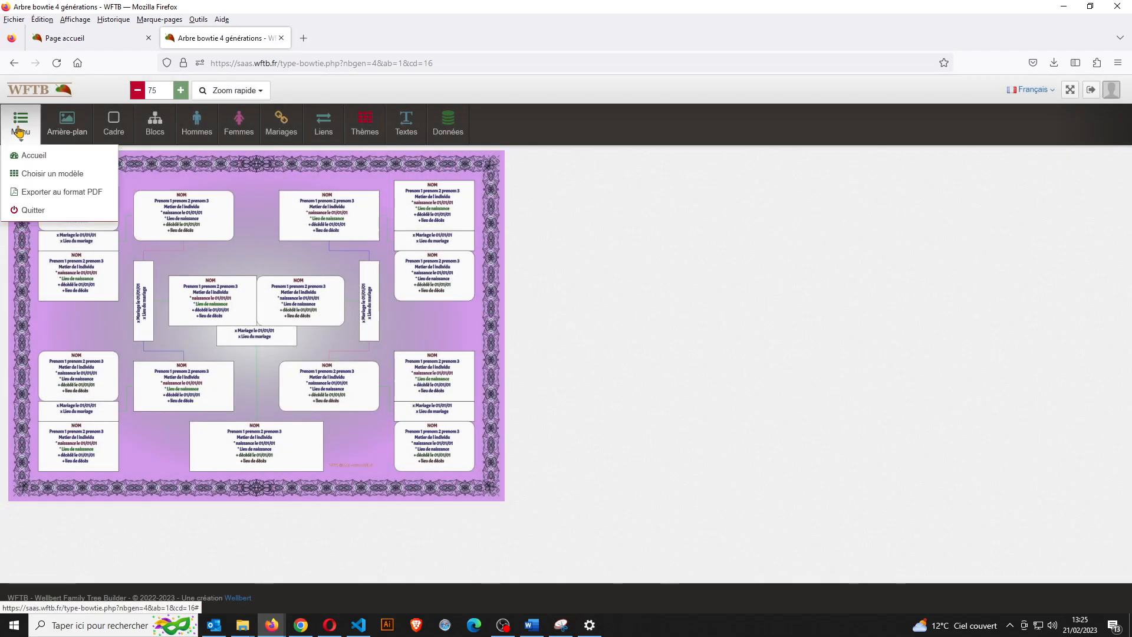
left_click(50, 193)
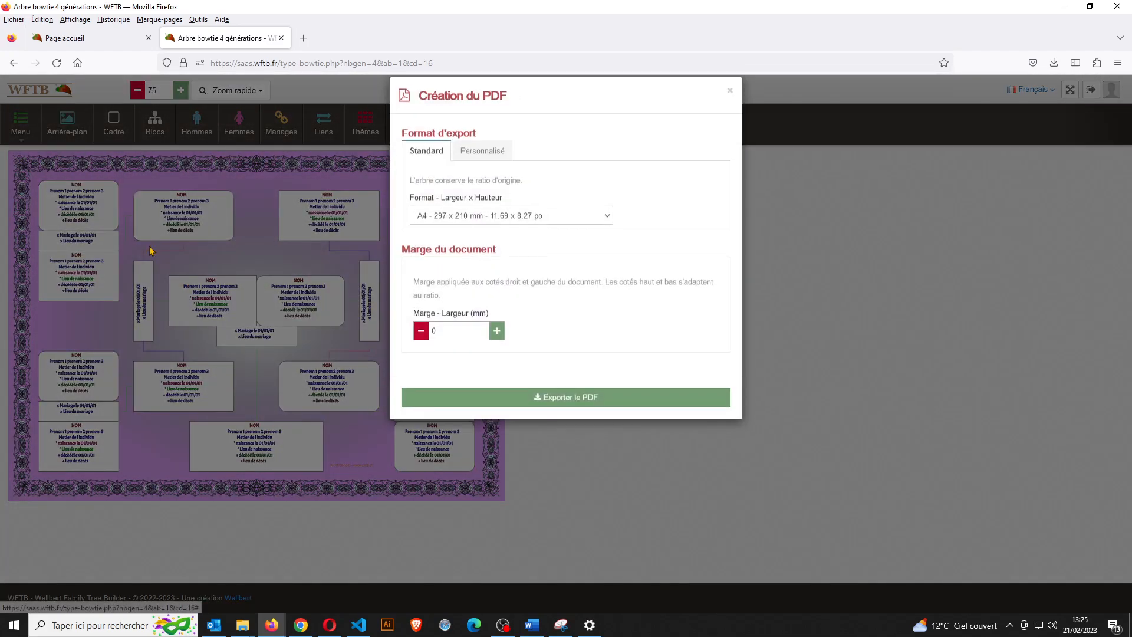
left_click(606, 414)
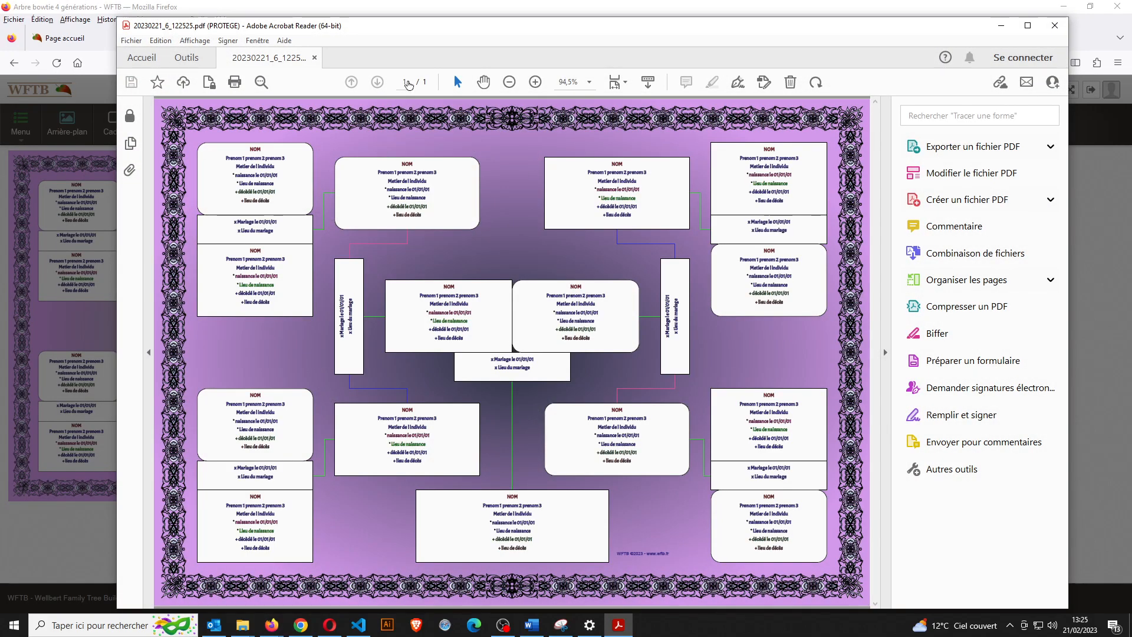
left_click_drag(400, 28, 723, 28)
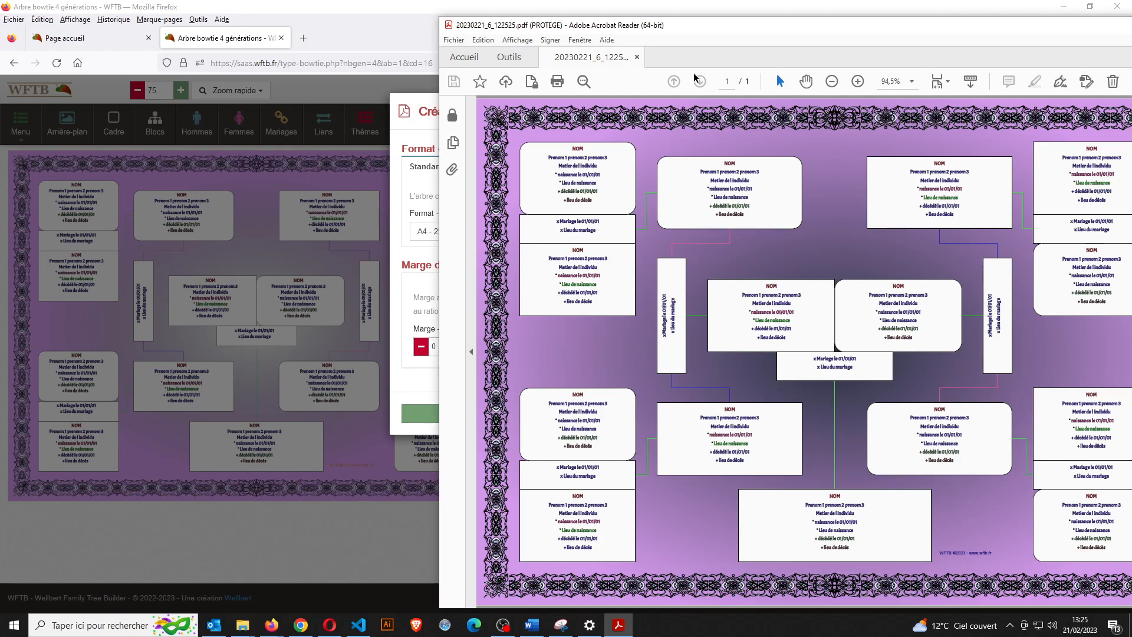
Step: Return to the tree in Firefox, reopen the background settings and activate the gradient's start colour for editing
left_click(295, 196)
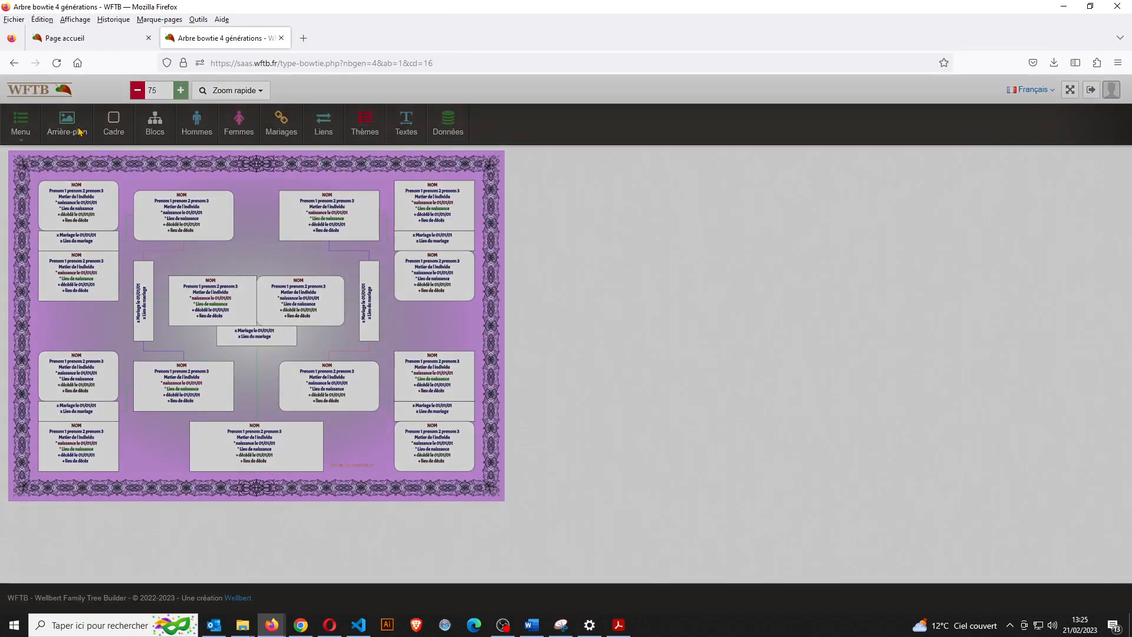
left_click(81, 132)
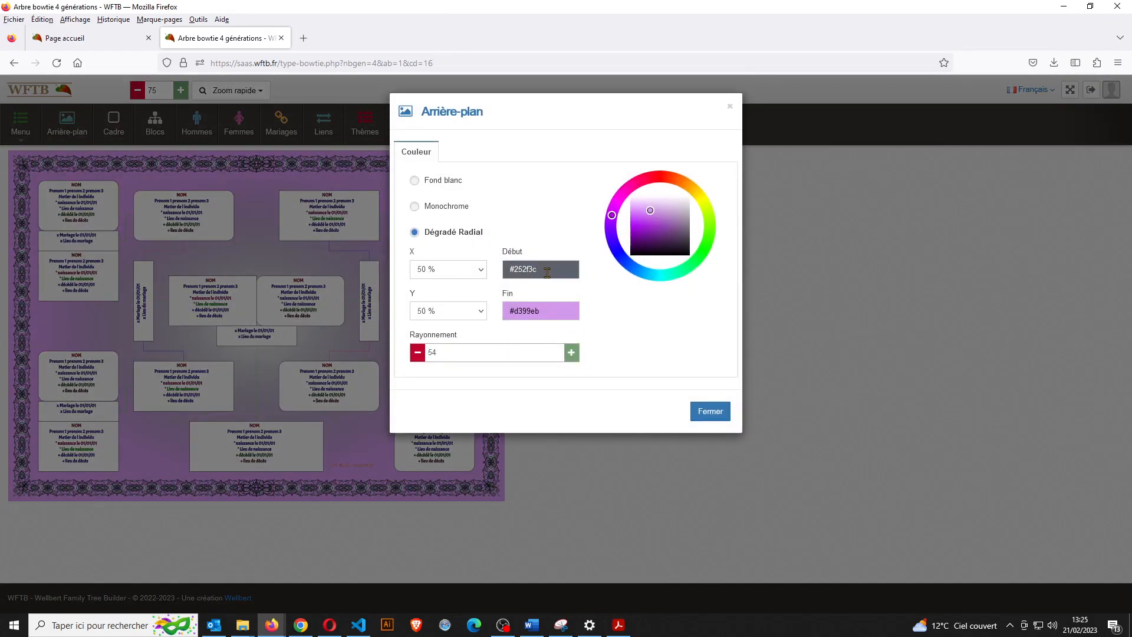
left_click(547, 273)
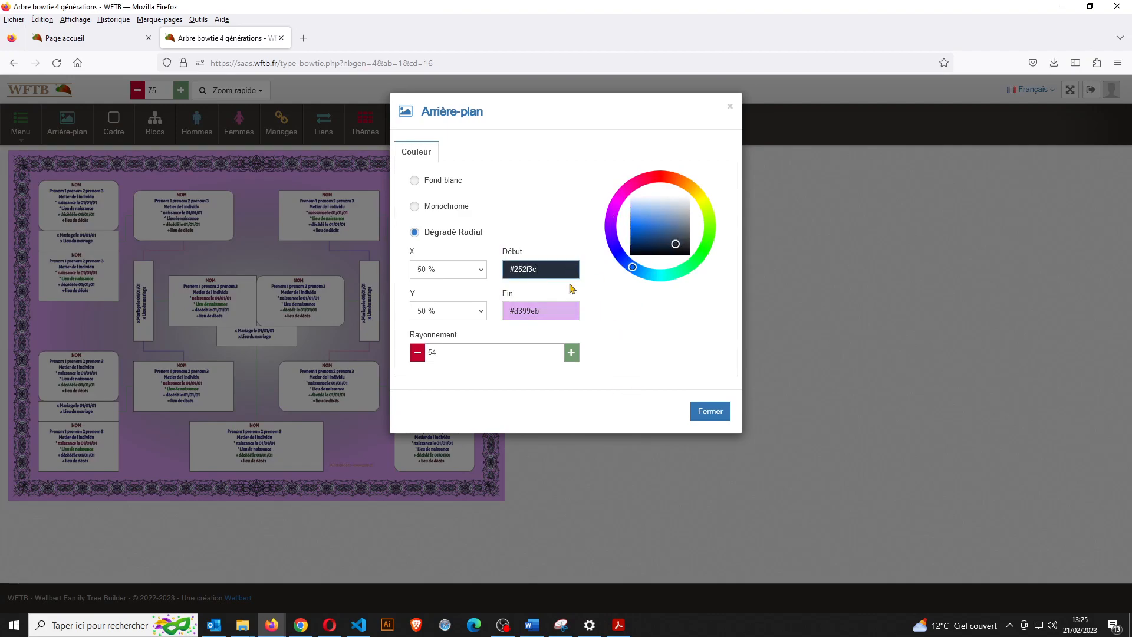
Step: Compare the gradient of the exported PDF in Acrobat Reader with the tree's on-screen background, and return to Firefox
left_click(617, 627)
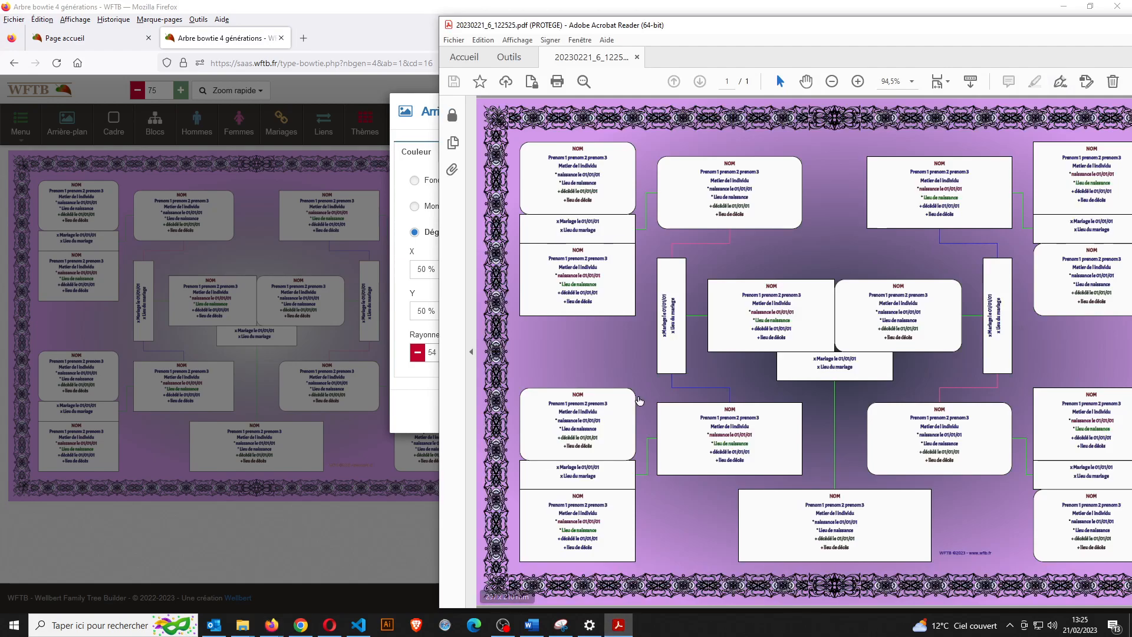
left_click_drag(876, 26, 564, 20)
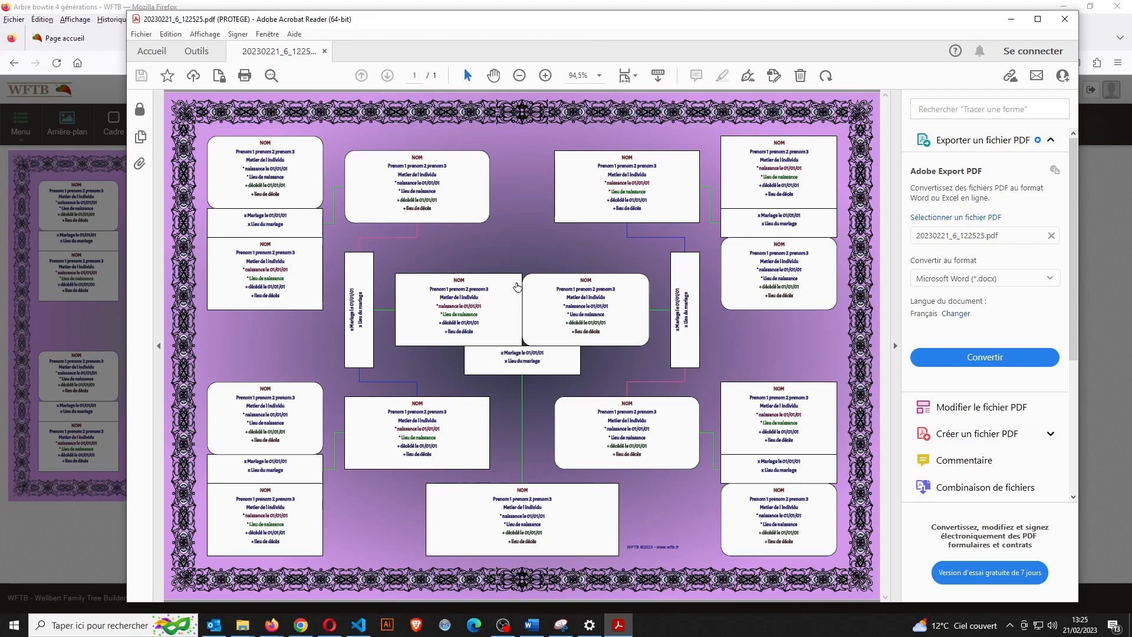
left_click_drag(613, 26, 802, 40)
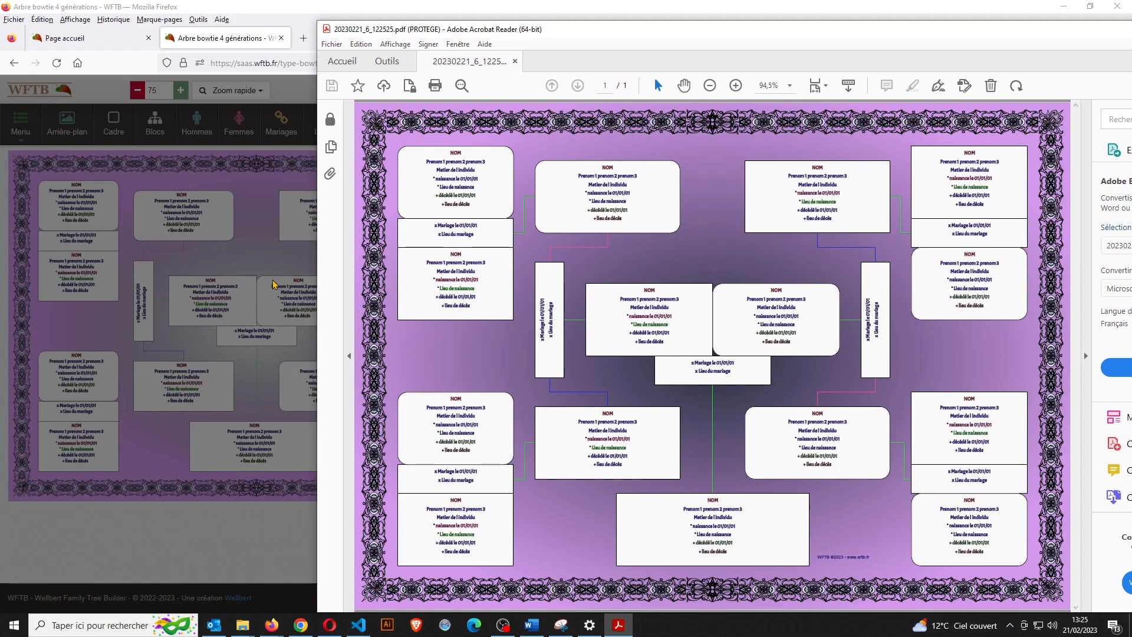
left_click(262, 260)
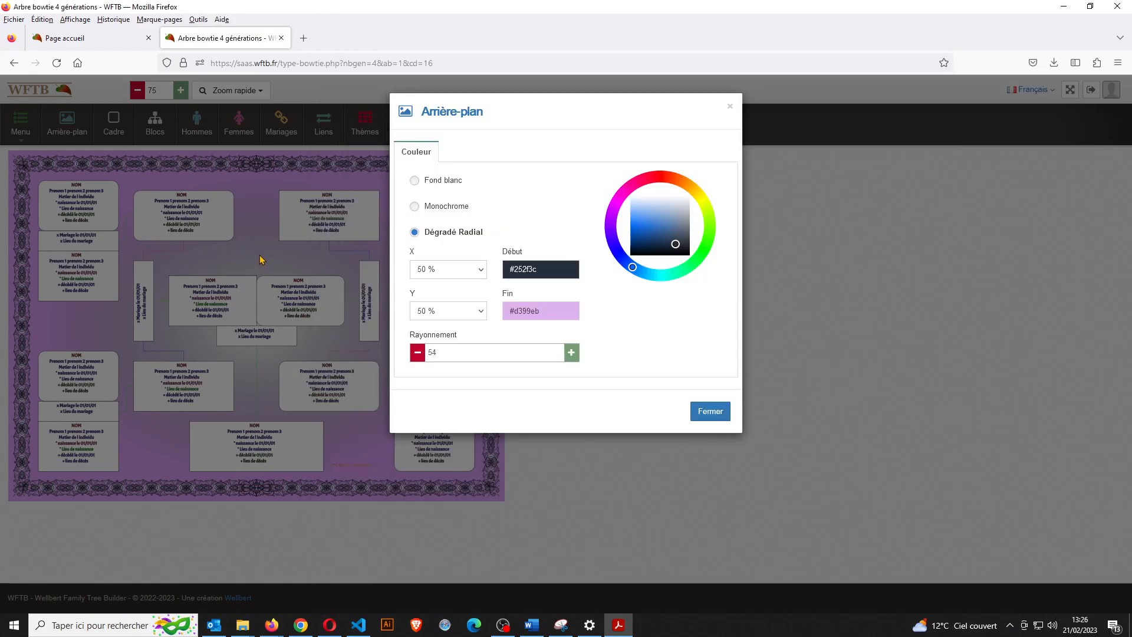
Step: Close the background settings, review the exported PDF once more in Acrobat Reader, and return to the tree in Firefox
left_click(262, 260)
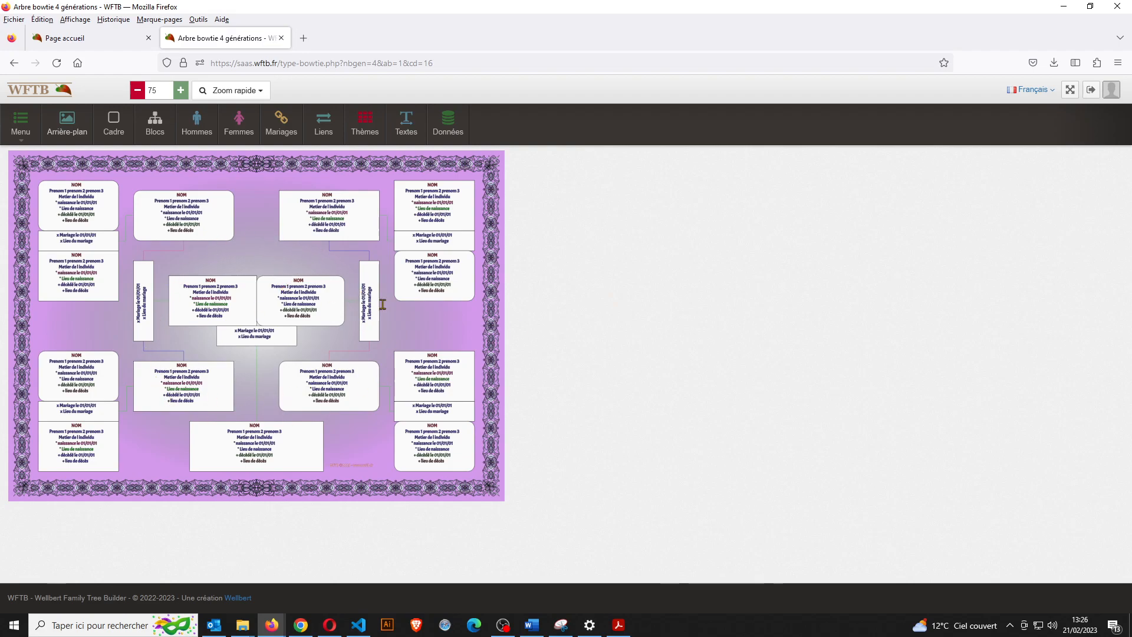
left_click(618, 629)
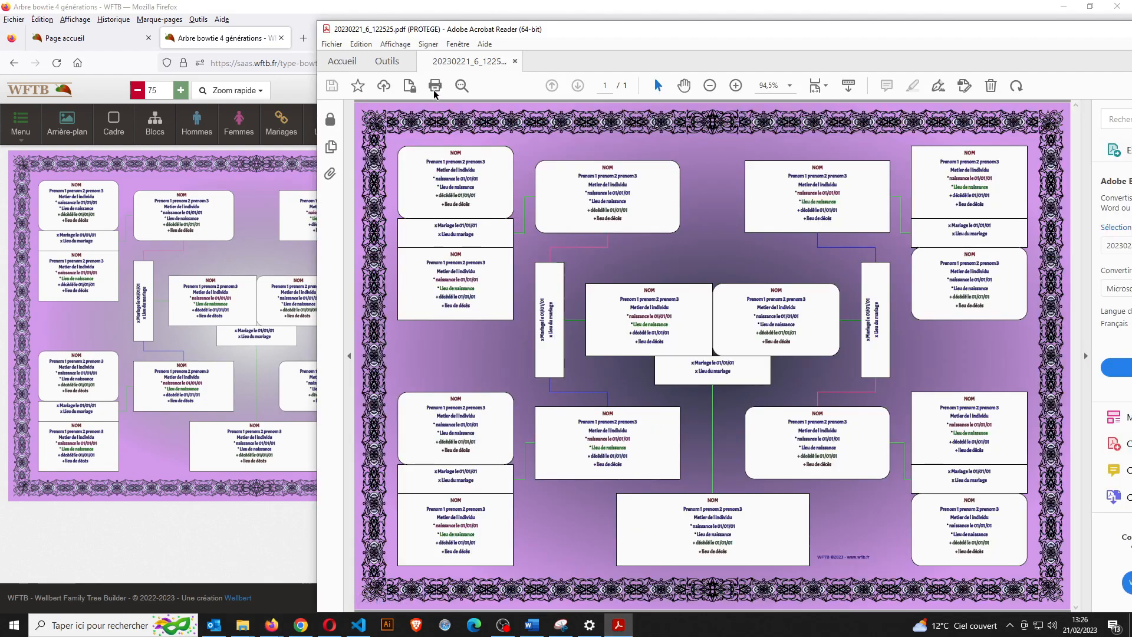
left_click_drag(718, 29, 534, 39)
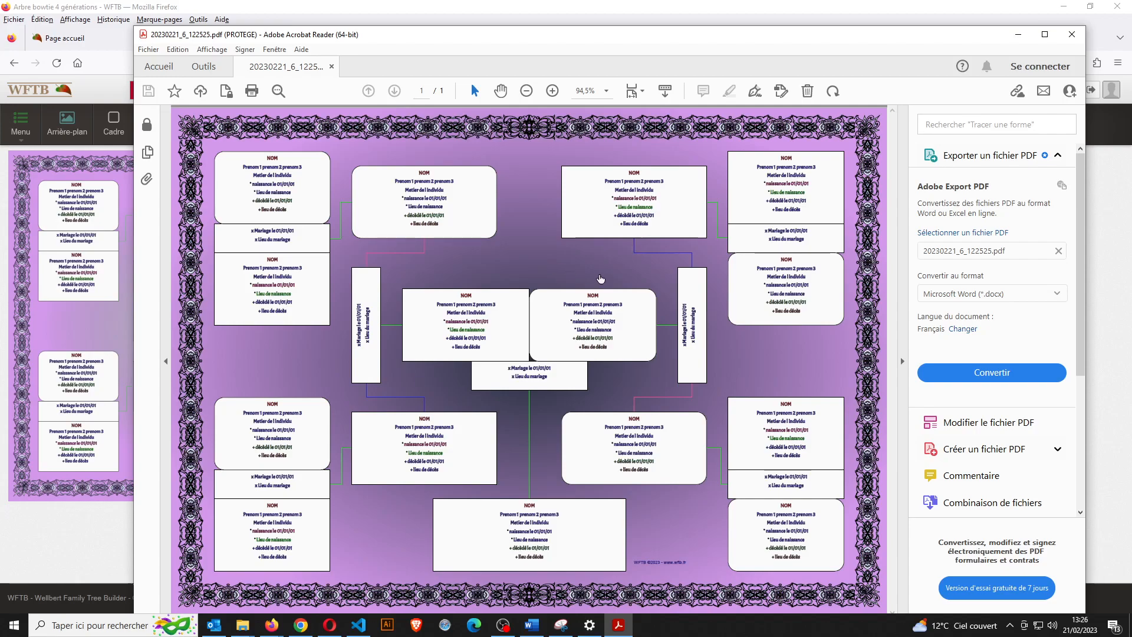
left_click(113, 335)
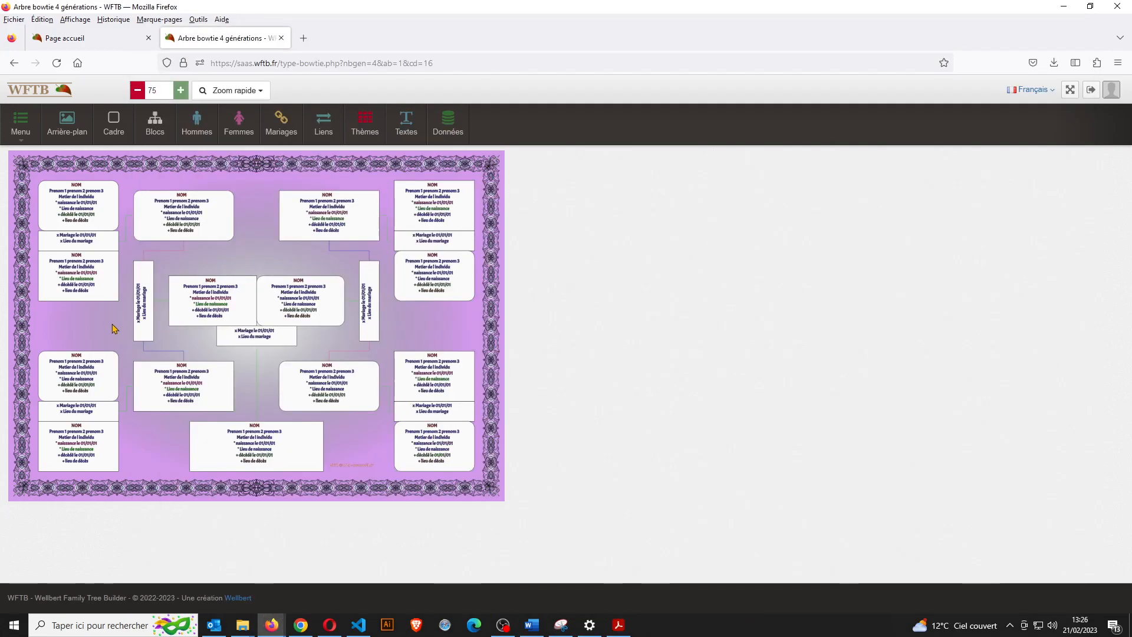
Step: Set the tree's background to plain white (Fond blanc) and close the background settings
left_click(67, 125)
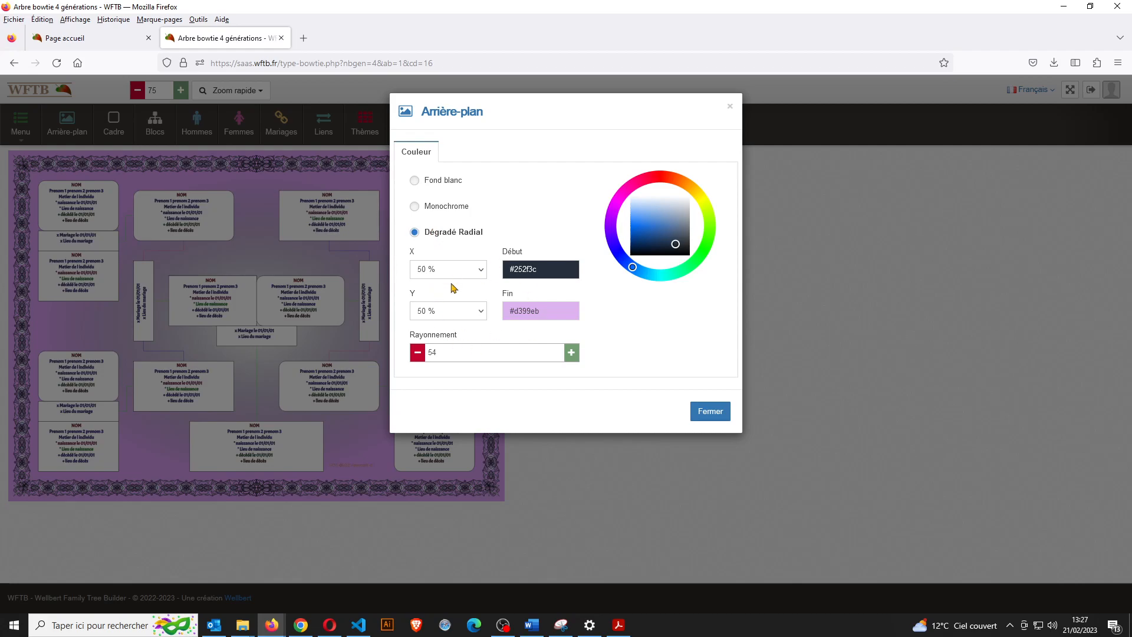
left_click(441, 185)
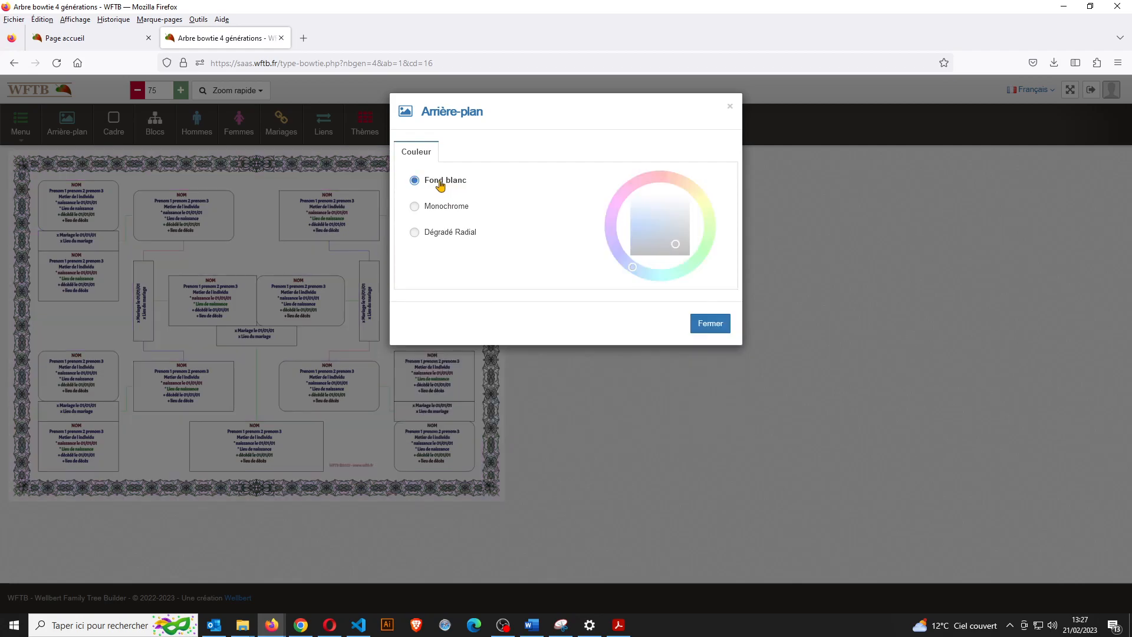
left_click(282, 264)
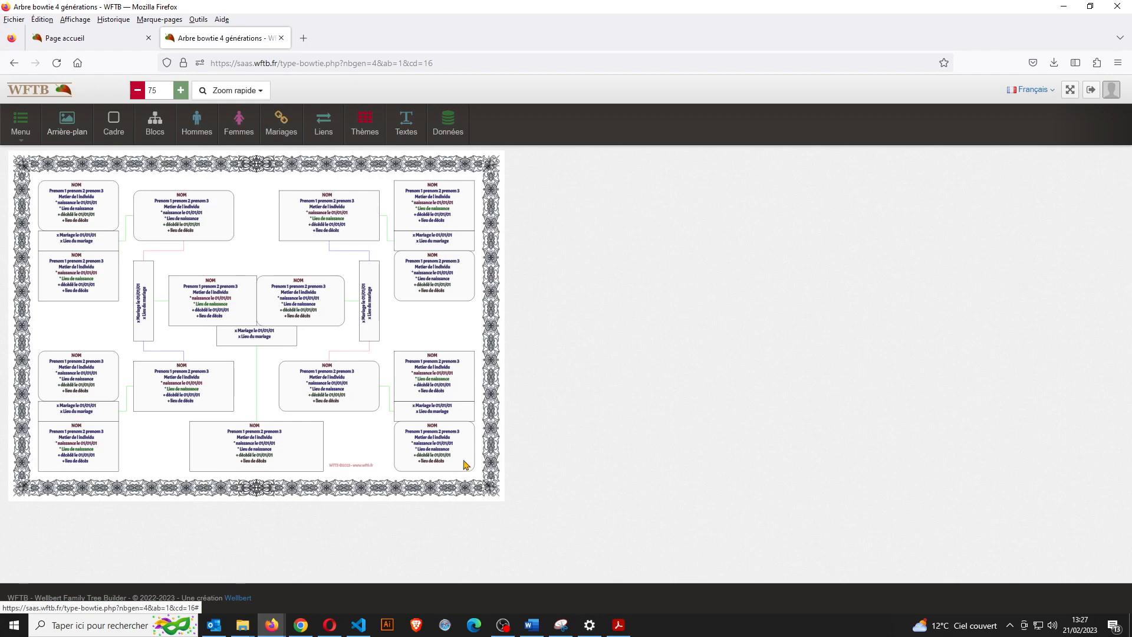